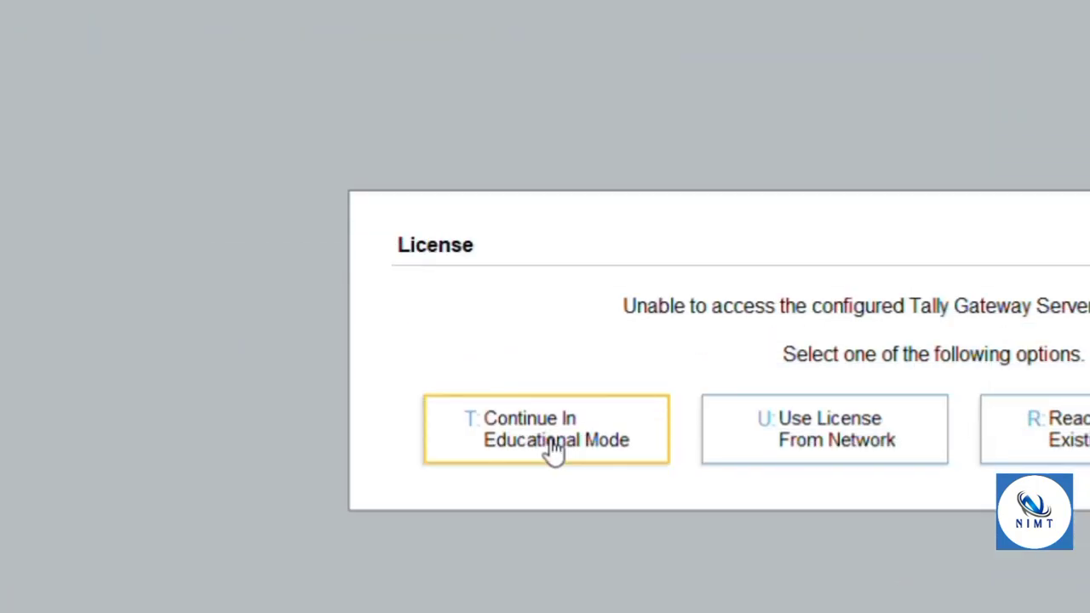
# Step: Continue in Educational Mode and open the form for creating a new company
pyautogui.click(582, 423)
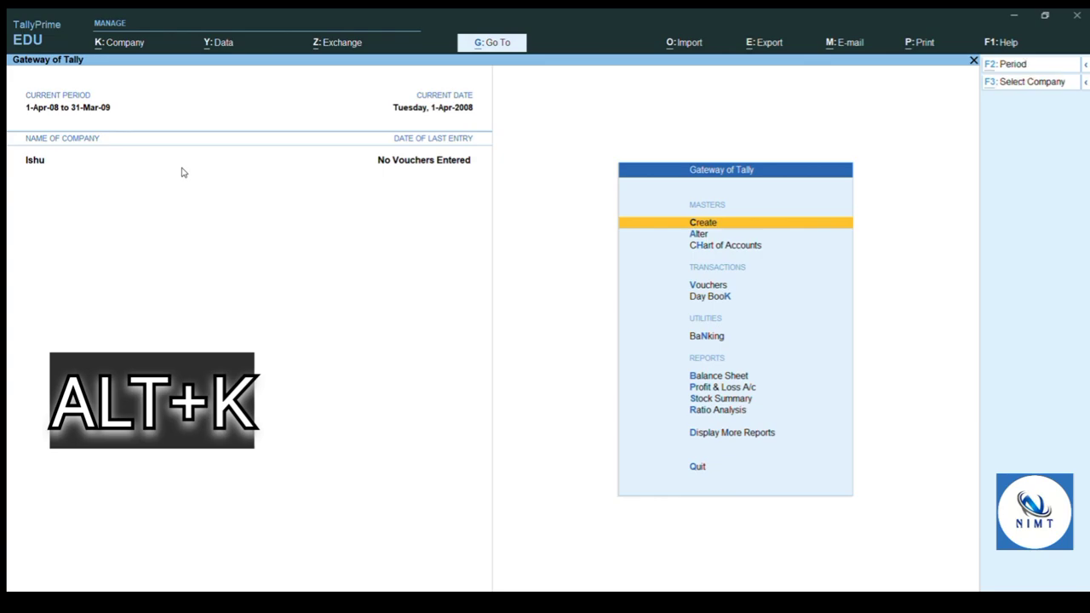
pyautogui.hotkey('alt', 'k')
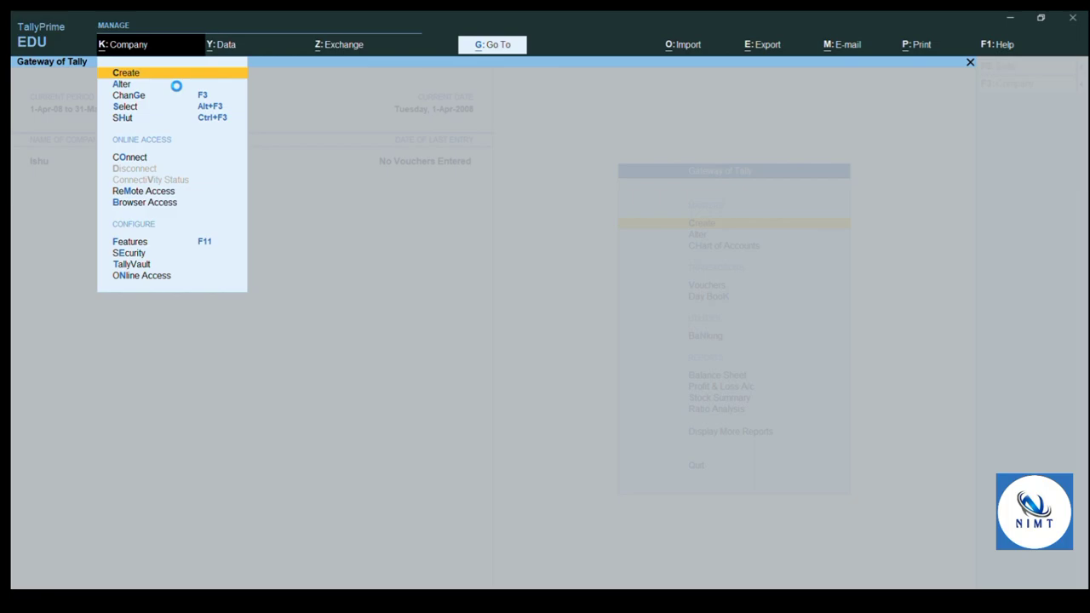
pyautogui.press('Return')
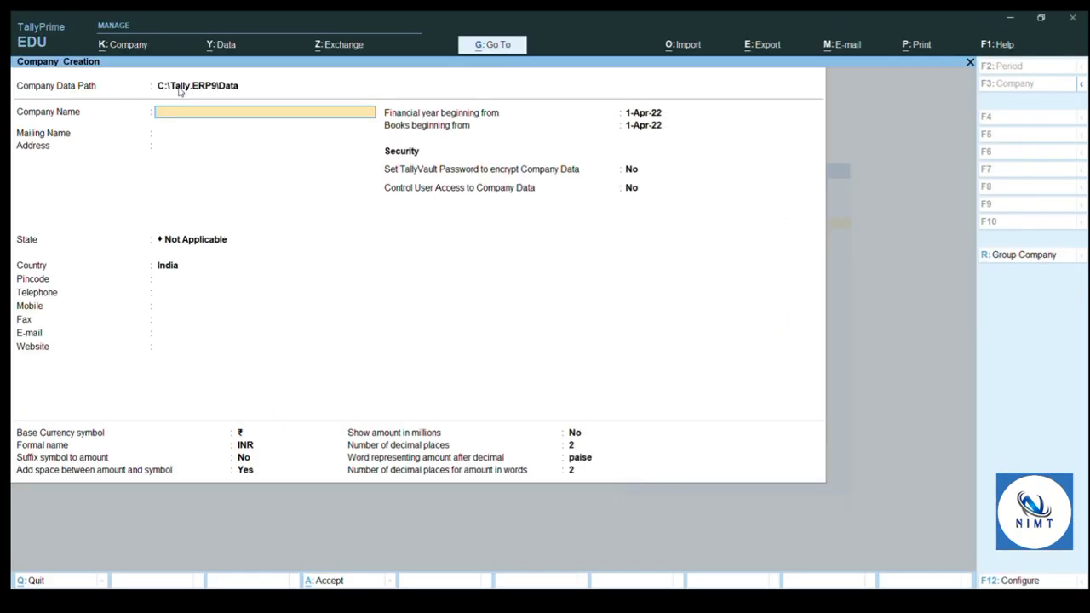
# Step: Keep the data path C:\Tally.ERP9\Data and enter Xyz Co as the company name and mailing name
pyautogui.click(179, 88)
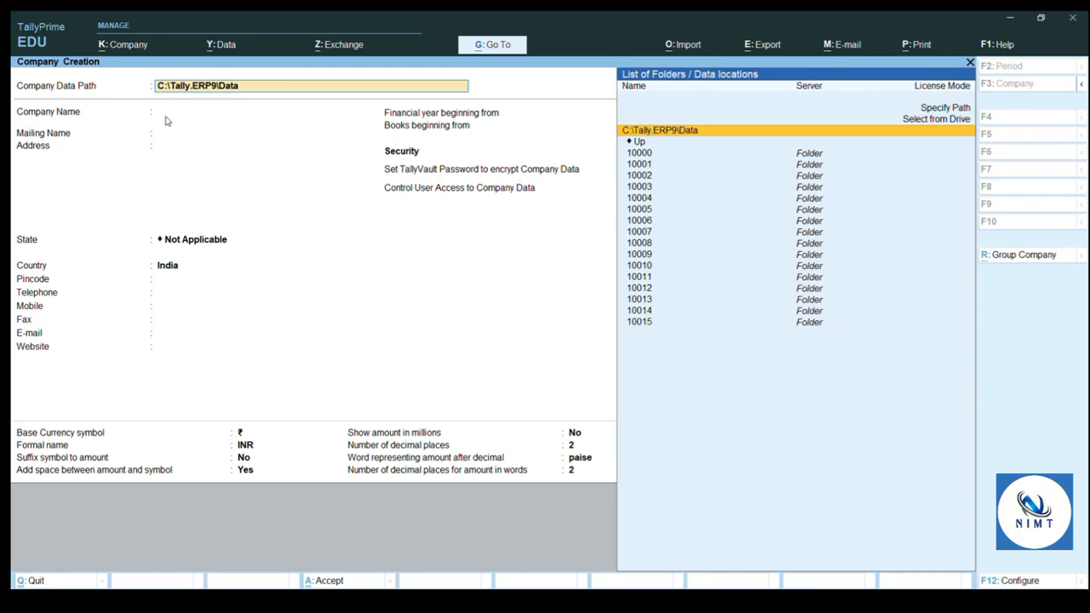
pyautogui.press('Return')
pyautogui.press('Return')
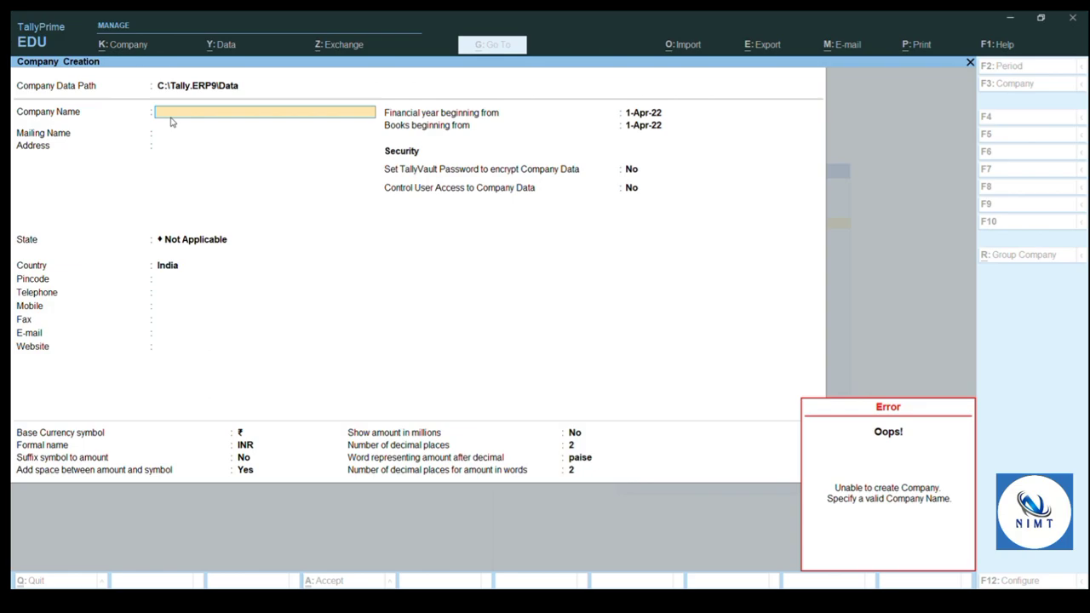
pyautogui.write('Xy')
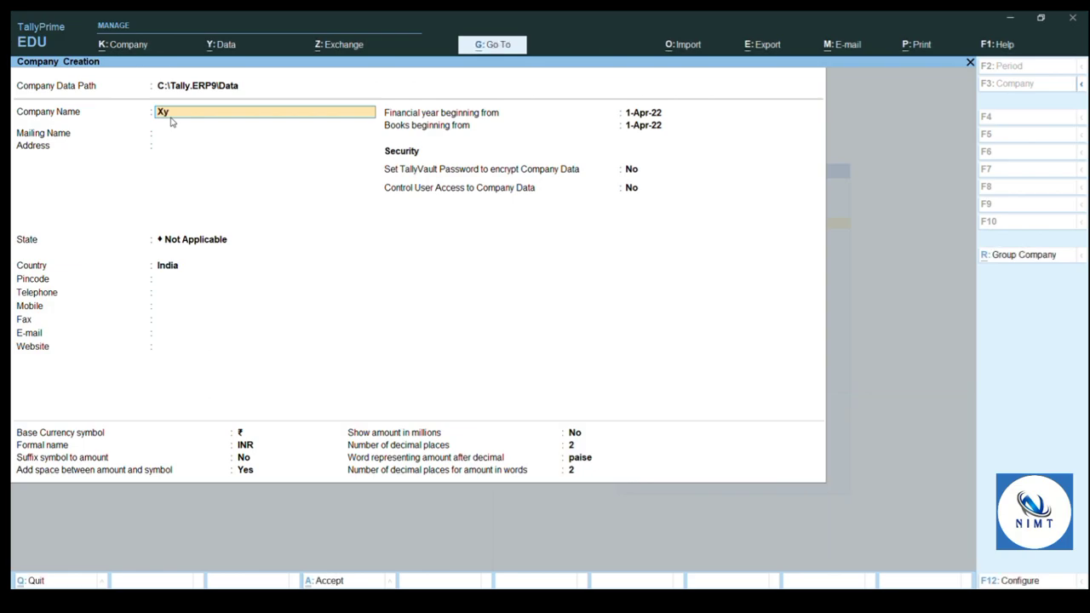
pyautogui.write('z co')
pyautogui.press('Return')
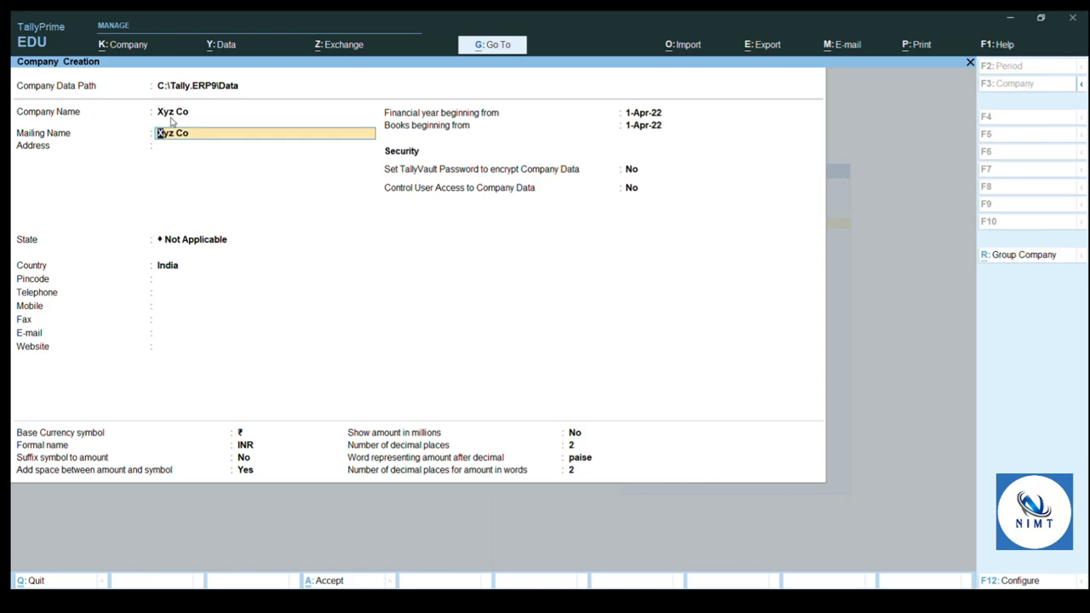
pyautogui.press('Return')
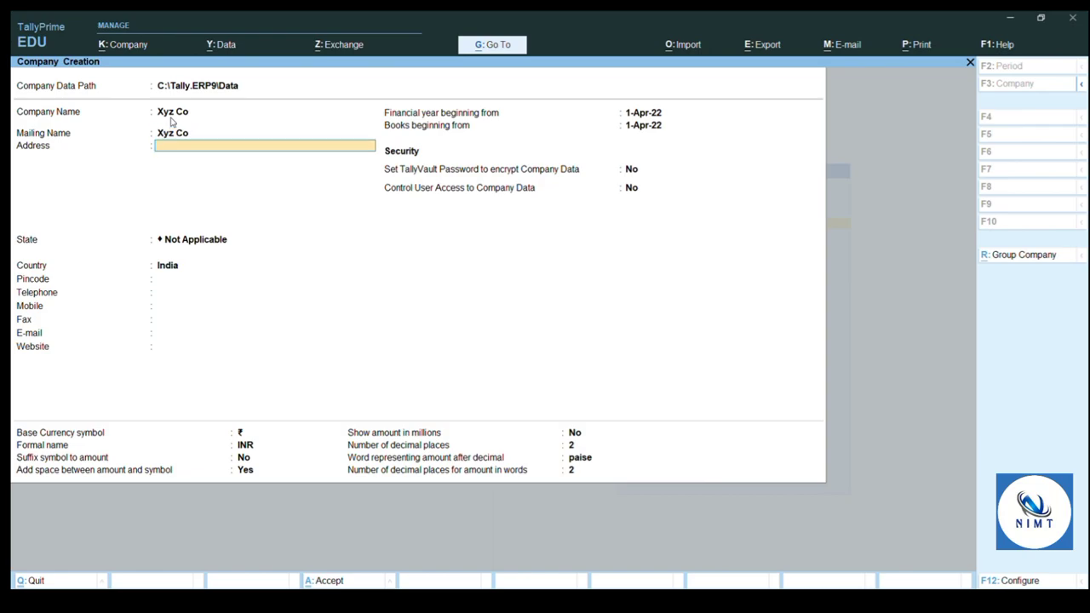
# Step: Leave the address and pincode blank, with the state as Not Applicable and the country as India
pyautogui.press('Return')
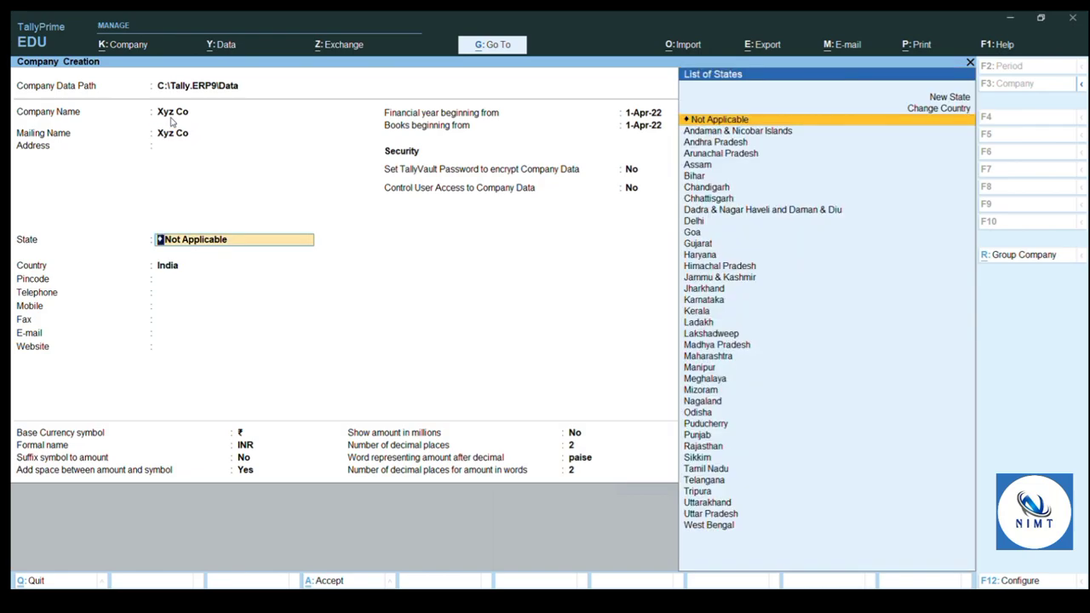
pyautogui.press('Return')
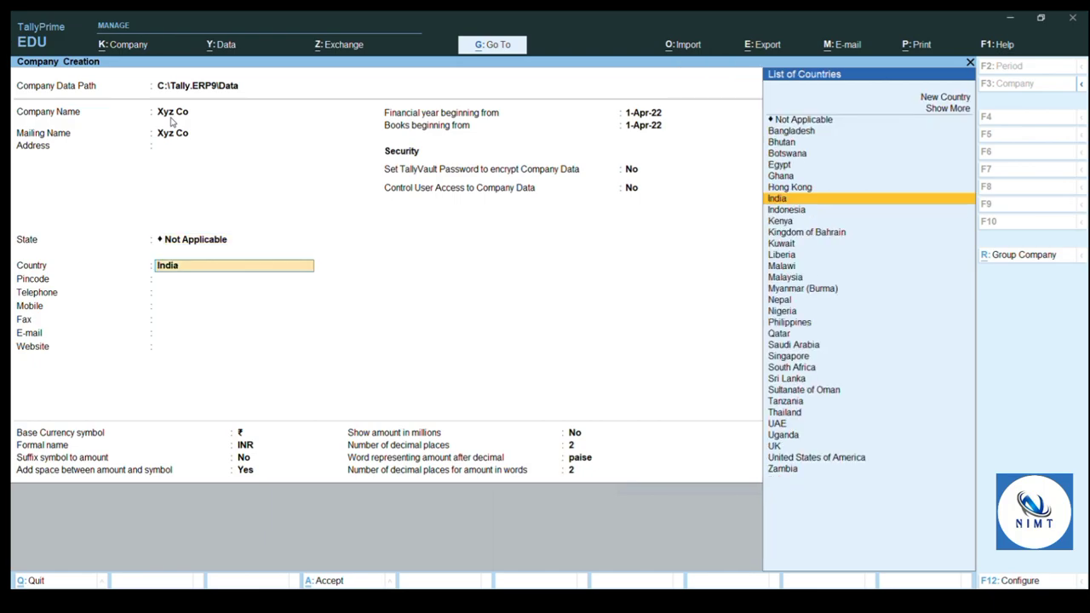
pyautogui.press('Return')
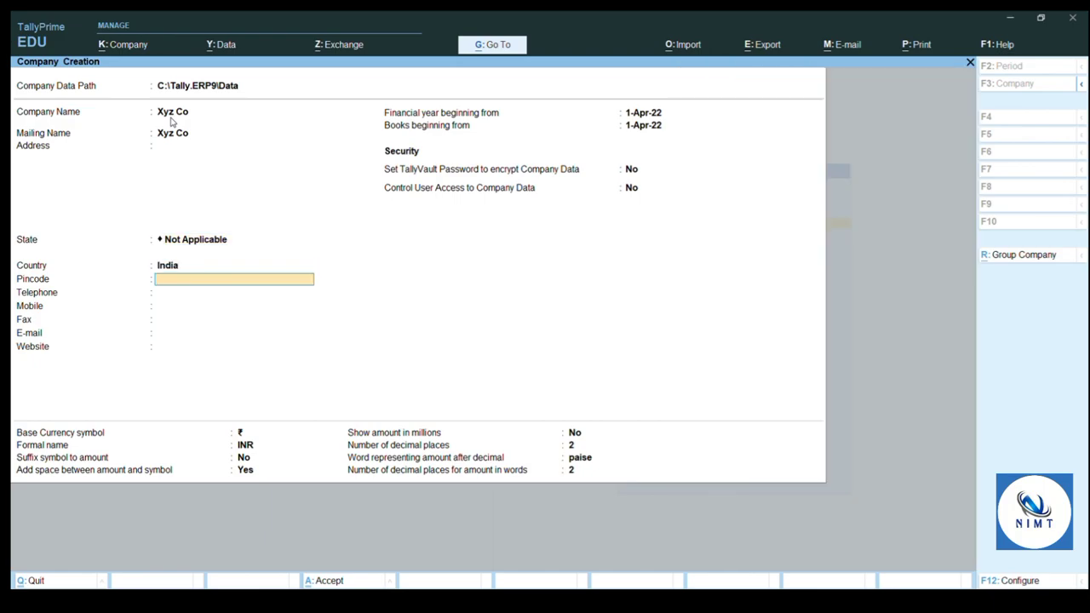
pyautogui.press('Return')
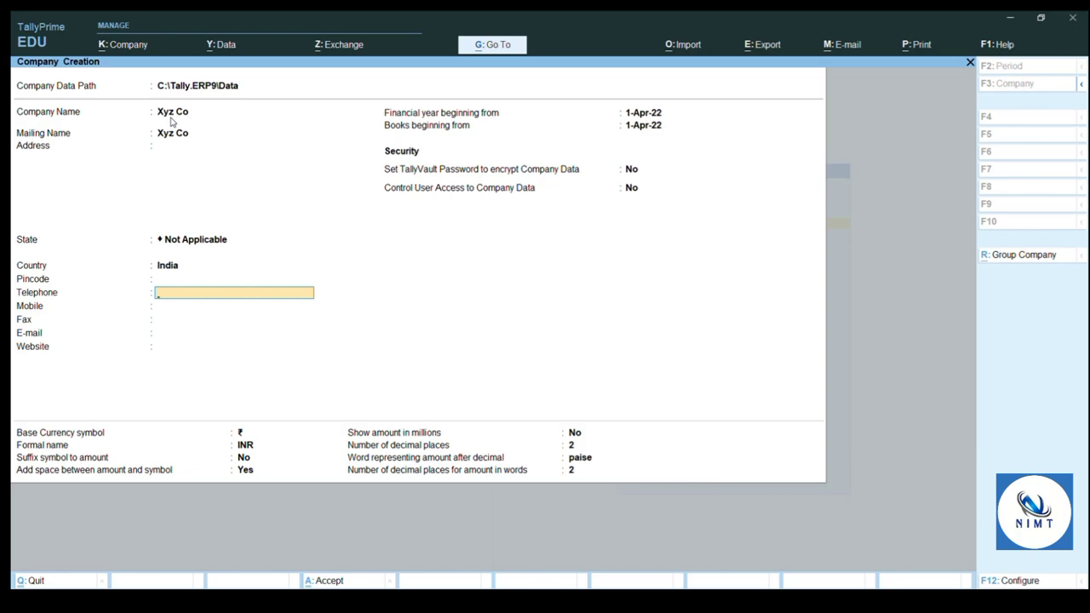
# Step: Review the company creation configuration options without changing them
pyautogui.press('F12')
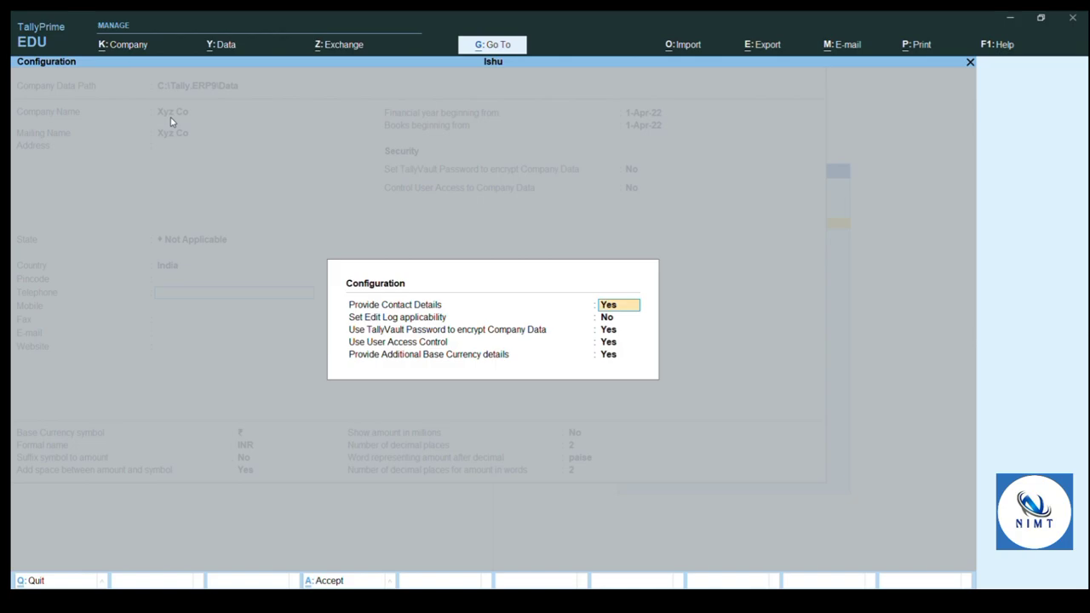
pyautogui.press('Return')
pyautogui.press('Return')
pyautogui.press('Return')
pyautogui.press('Return')
pyautogui.press('Return')
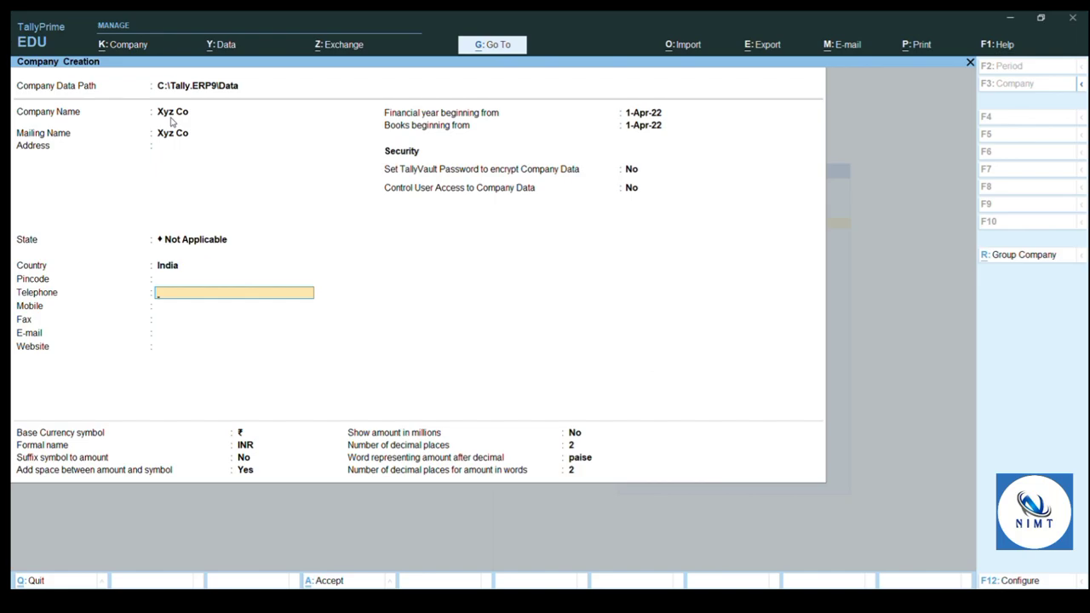
# Step: Leave the telephone, mobile, fax, e-mail and website fields of the company blank
pyautogui.press('Return')
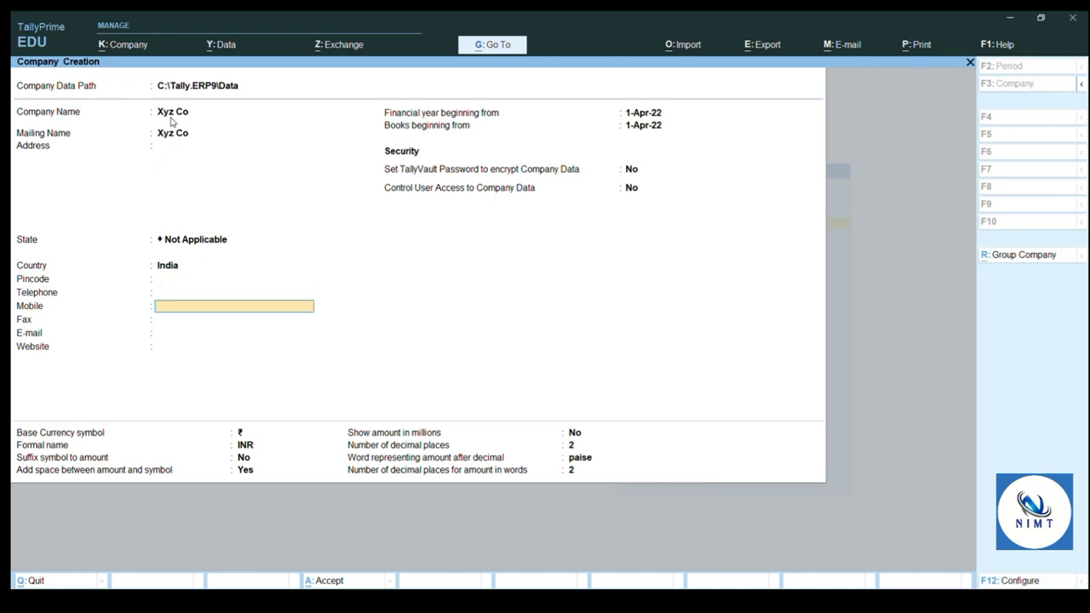
pyautogui.press('Return')
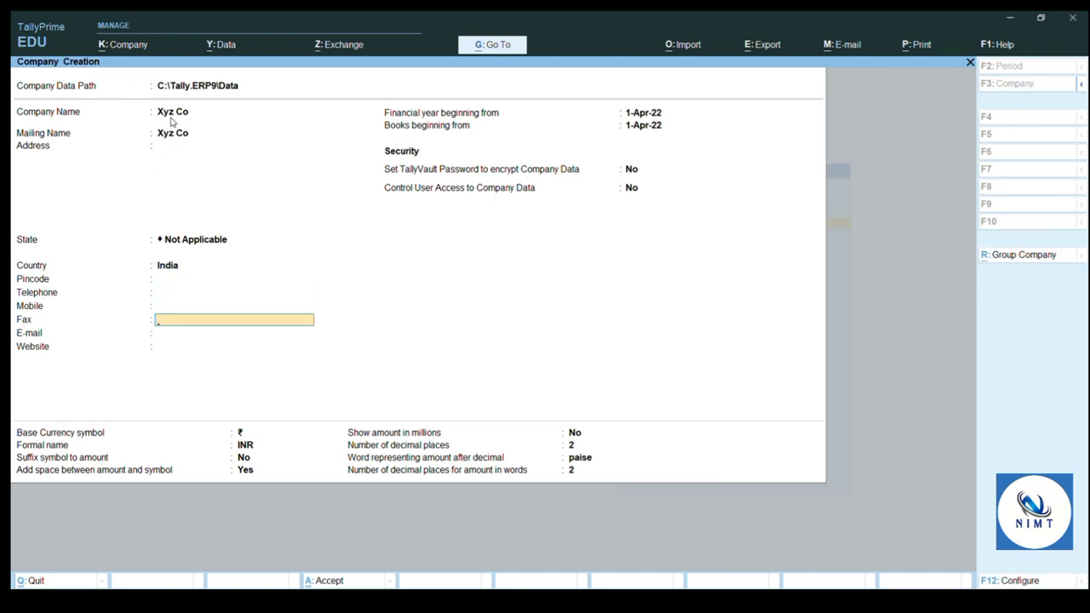
pyautogui.press('Return')
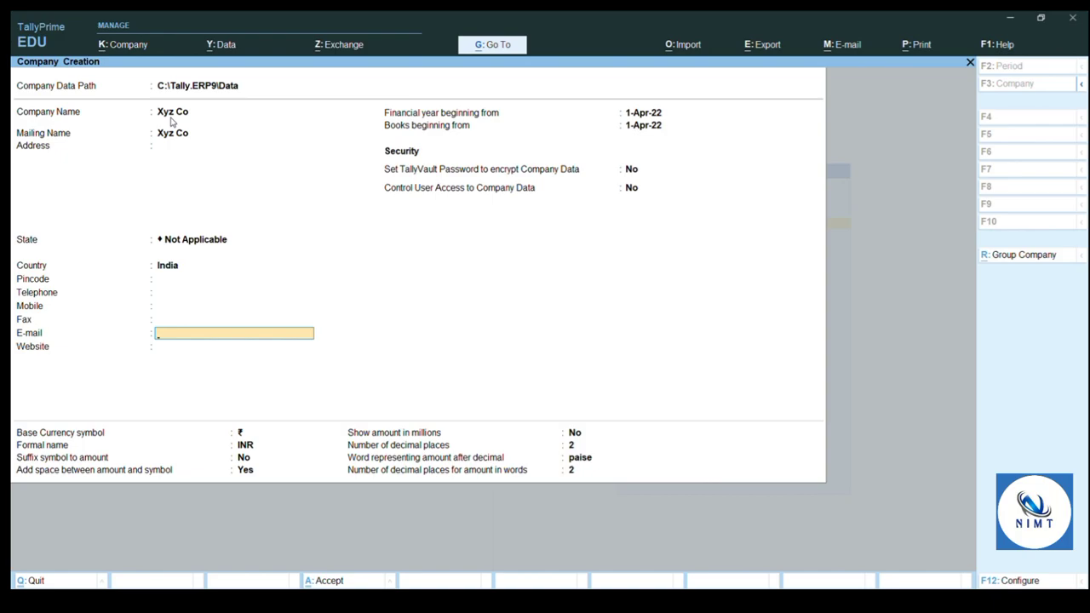
pyautogui.press('Return')
pyautogui.press('Return')
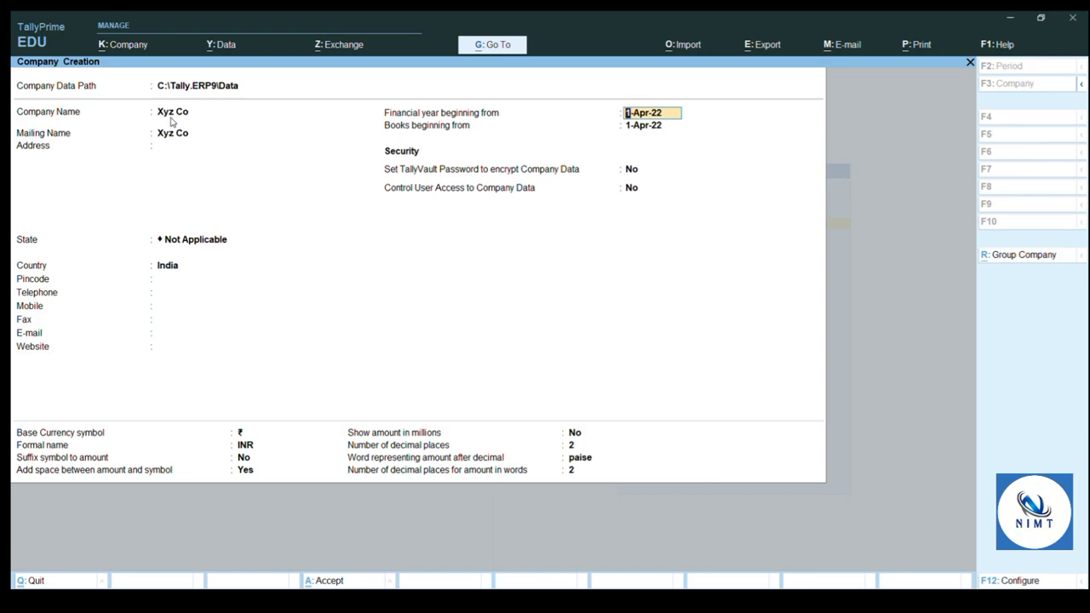
# Step: Keep 1-Apr-22 as the financial year and books start, and No for both TallyVault encryption and user access control
pyautogui.press('Return')
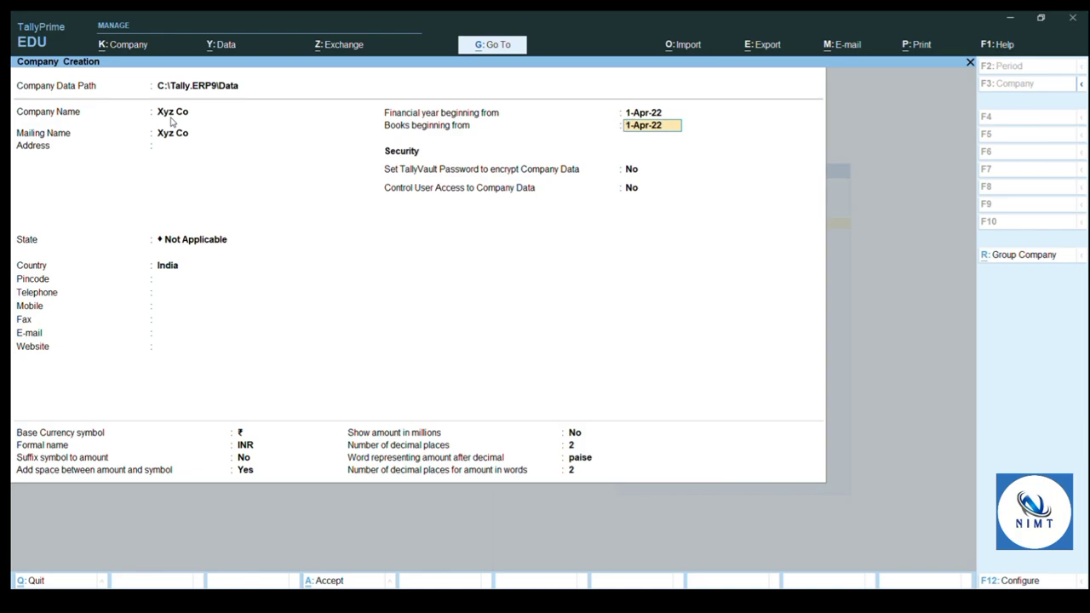
pyautogui.press('Return')
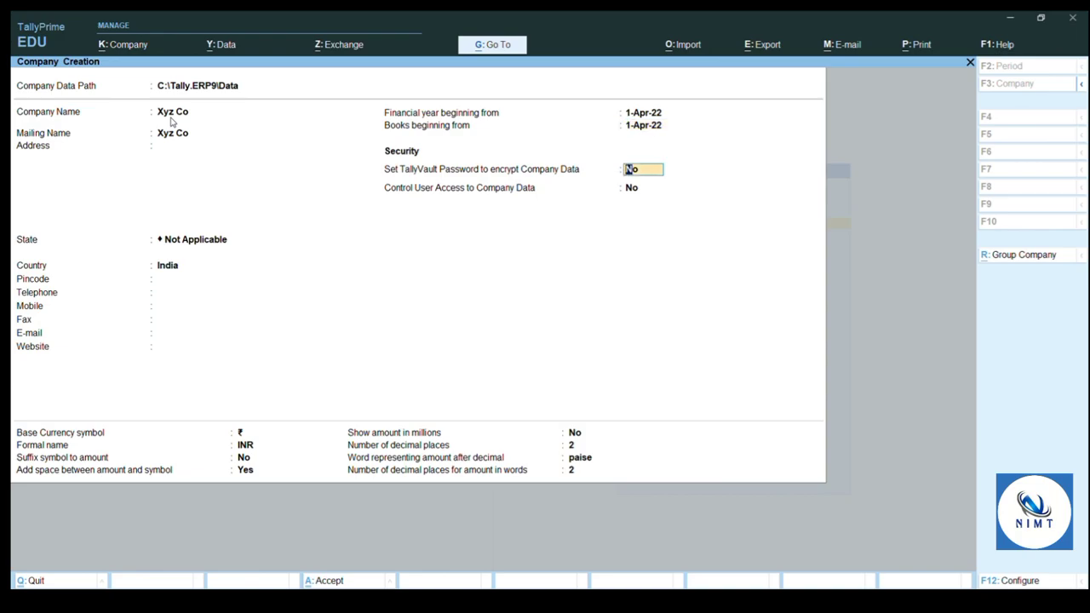
pyautogui.press('Return')
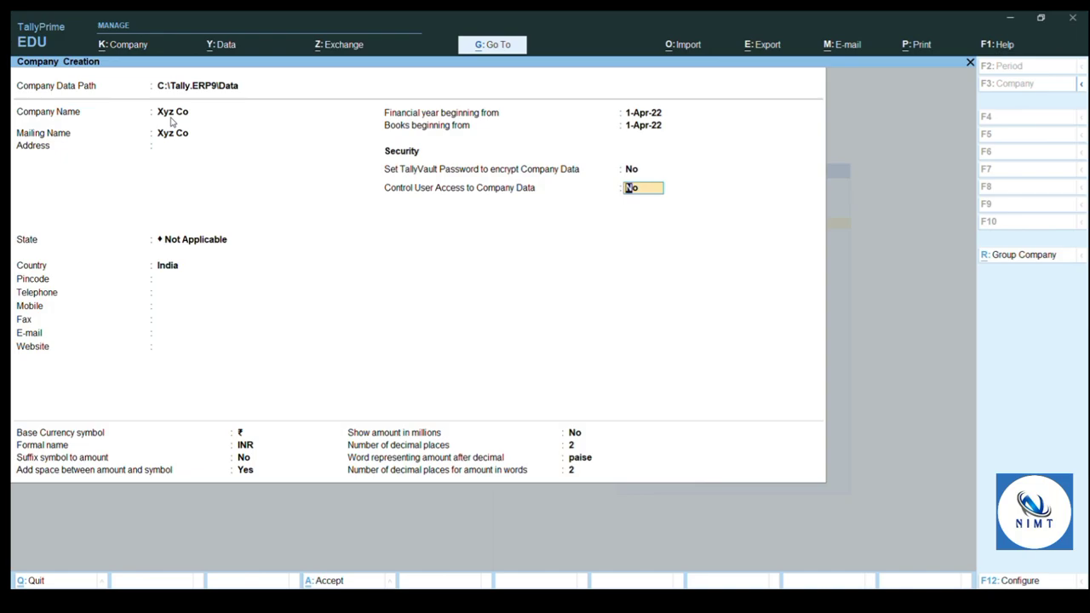
pyautogui.press('Return')
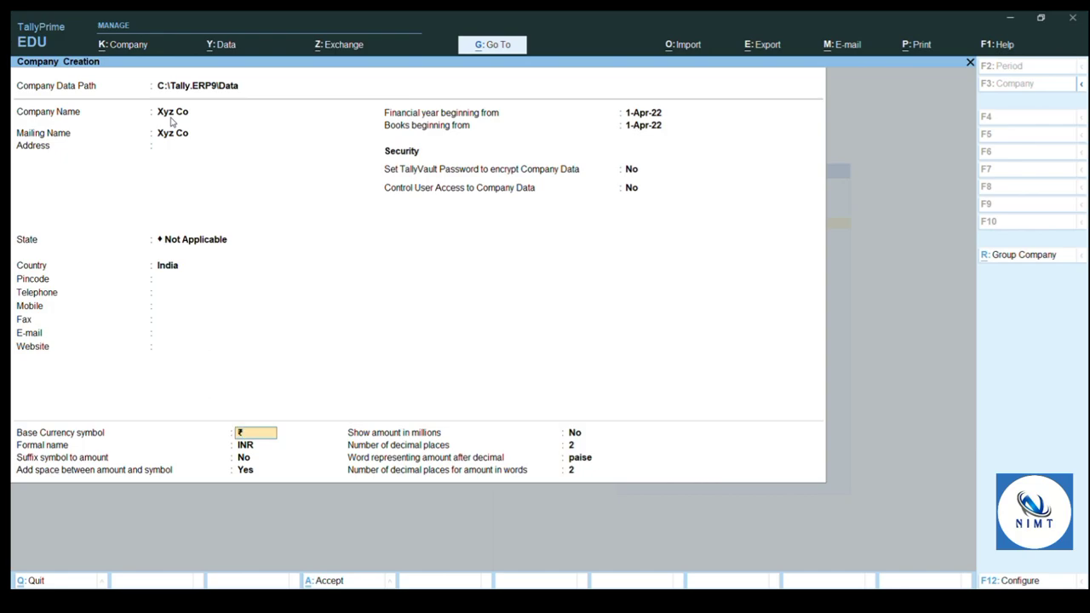
# Step: Keep the base currency as ₹ (INR) with its default formatting and accept the creation of company Xyz Co
pyautogui.press('Return')
pyautogui.press('Return')
pyautogui.press('Return')
pyautogui.press('Return')
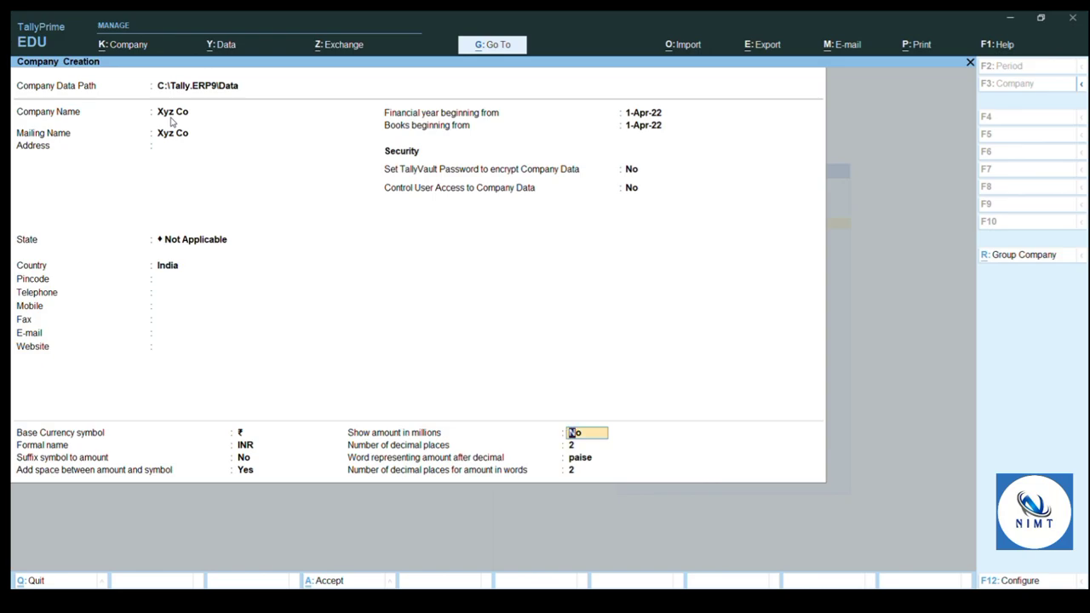
pyautogui.press('Return')
pyautogui.press('Return')
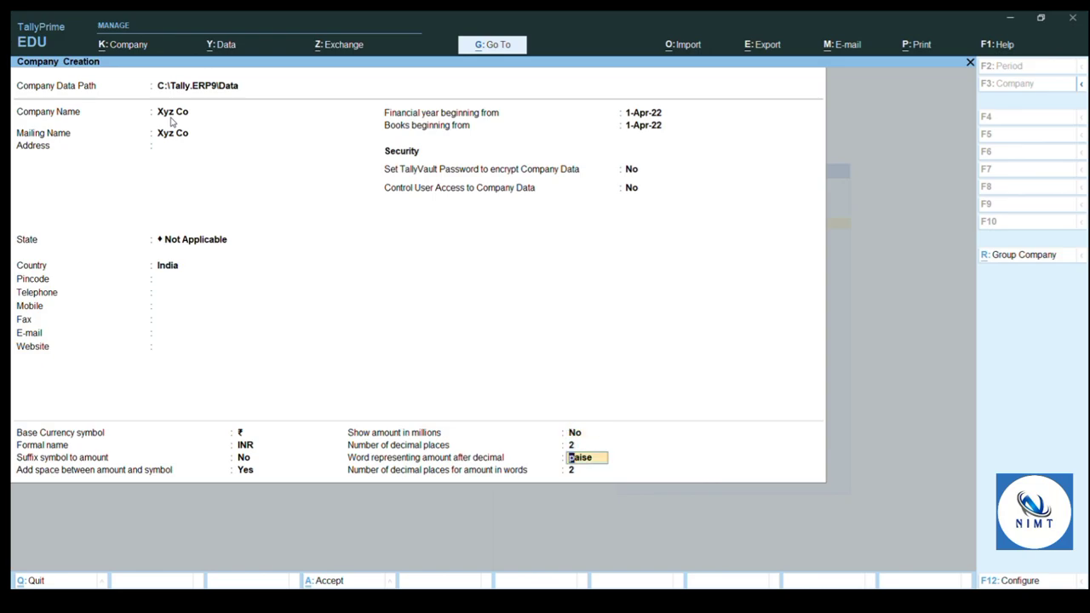
pyautogui.press('ctrl')
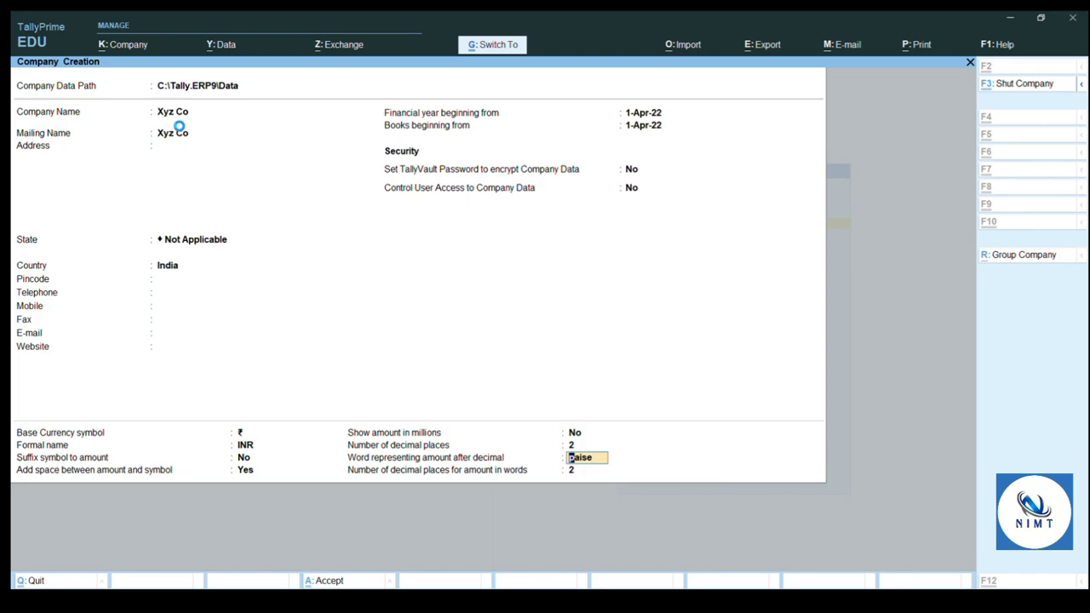
pyautogui.hotkey('ctrl', 'a')
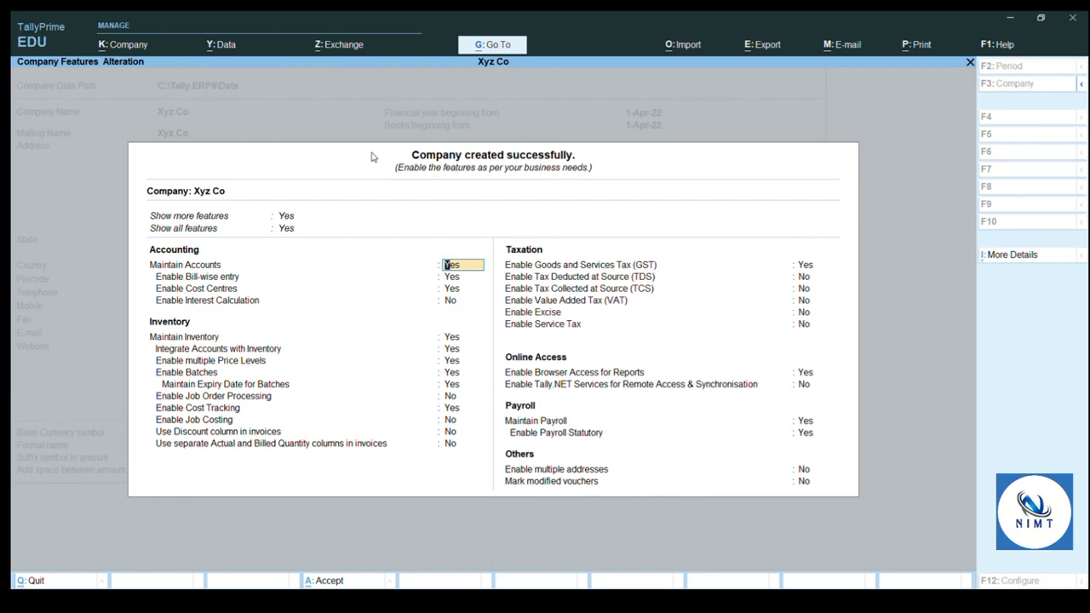
# Step: Keep accounts, bill-wise entry and cost centres enabled, interest calculation off, and inventory maintained and integrated with accounts
pyautogui.press('Return')
pyautogui.press('Return')
pyautogui.press('Return')
pyautogui.press('Return')
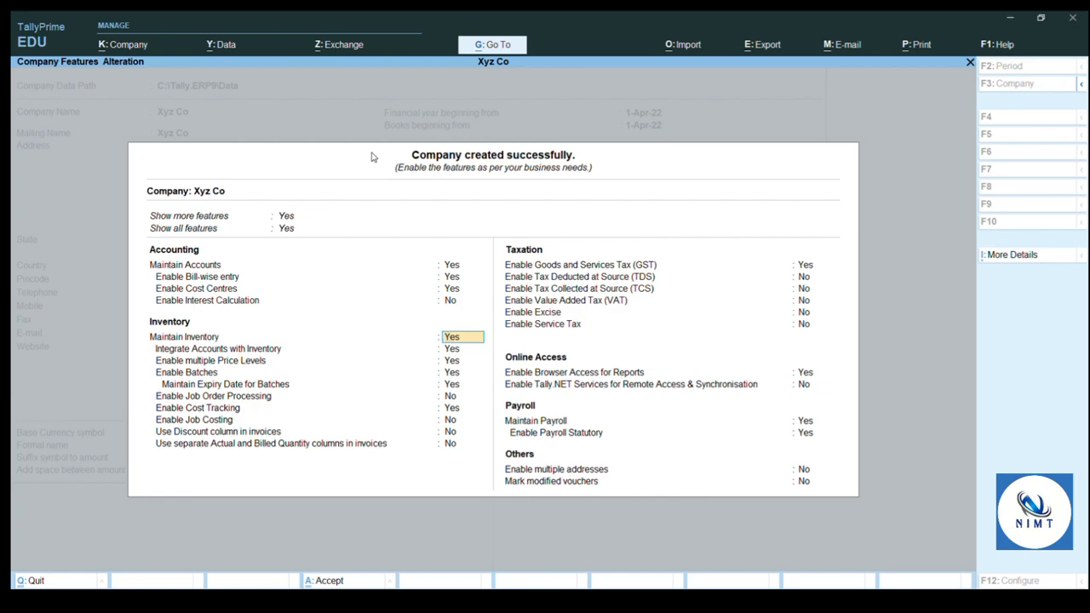
pyautogui.press('Return')
pyautogui.press('Return')
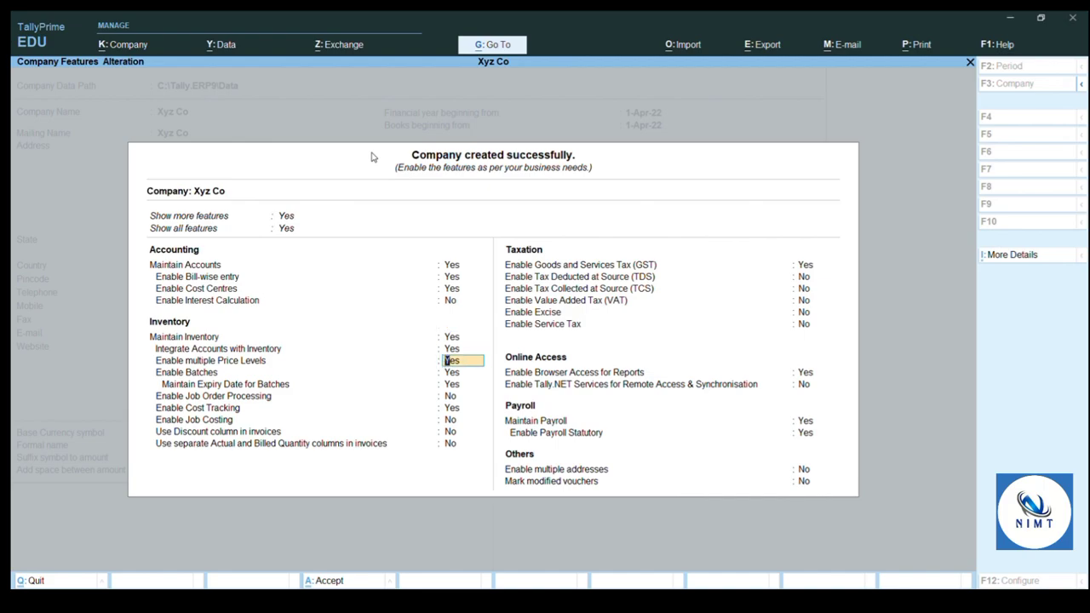
# Step: Accept the remaining inventory features as set, including multiple price levels and batches, and keep GST enabled
pyautogui.press('Return')
pyautogui.press('Return')
pyautogui.press('Return')
pyautogui.press('Return')
pyautogui.press('Return')
pyautogui.press('Return')
pyautogui.press('Return')
pyautogui.press('Return')
pyautogui.press('Return')
pyautogui.press('Return')
pyautogui.press('Return')
pyautogui.press('Return')
pyautogui.press('Return')
pyautogui.press('Return')
pyautogui.press('Return')
pyautogui.press('Return')
pyautogui.press('Return')
pyautogui.press('Return')
pyautogui.press('Return')
pyautogui.press('Return')
pyautogui.press('Return')
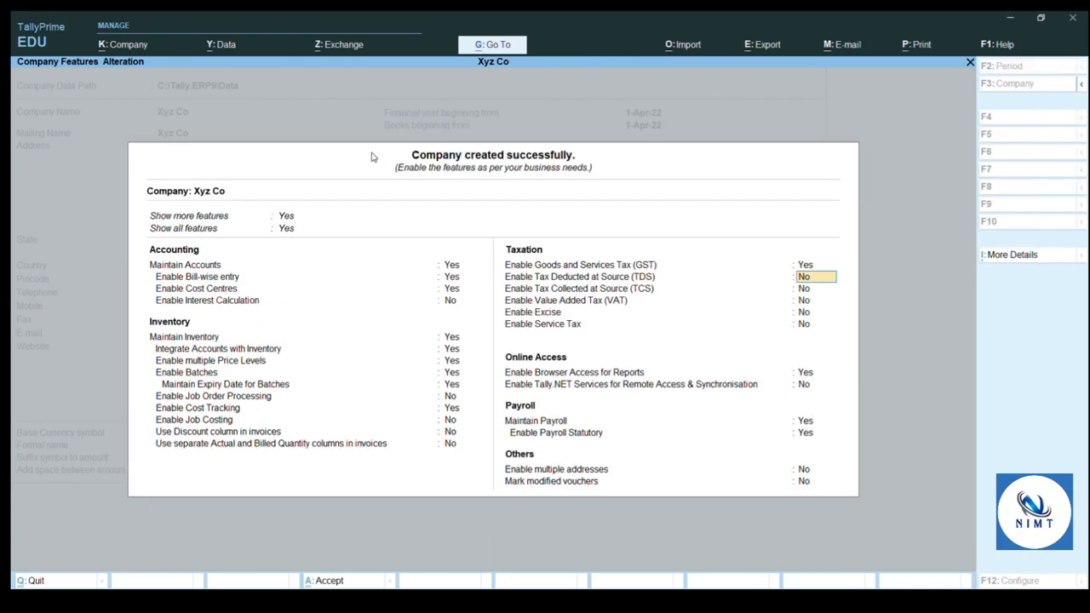
# Step: Keep TDS, TCS, VAT, excise and service tax disabled, and leave browser access for reports and payroll enabled
pyautogui.press('Return')
pyautogui.press('Return')
pyautogui.press('Return')
pyautogui.press('Return')
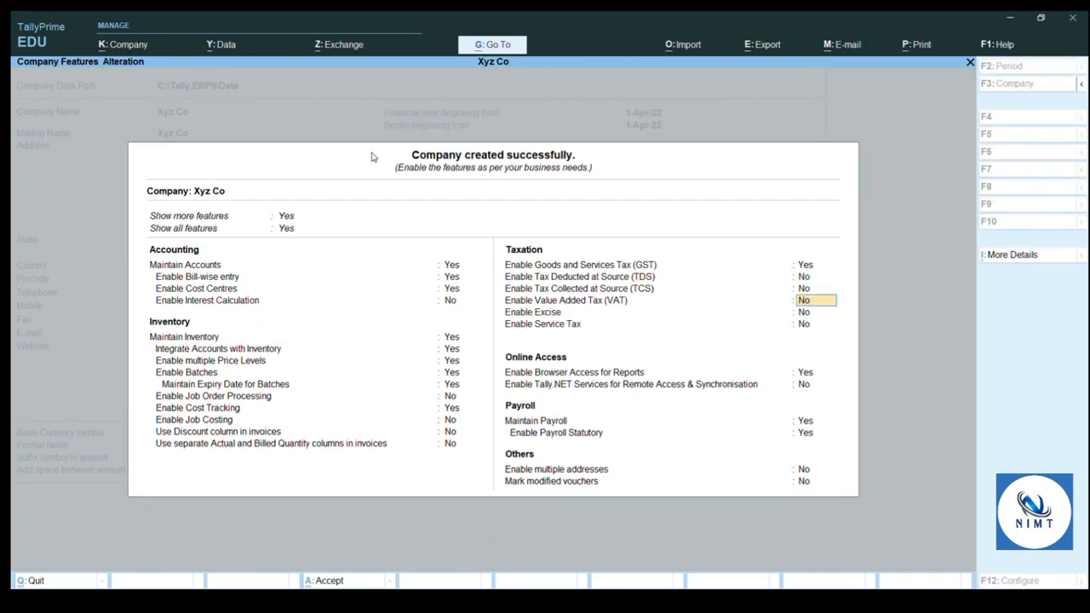
pyautogui.press('Return')
pyautogui.press('Return')
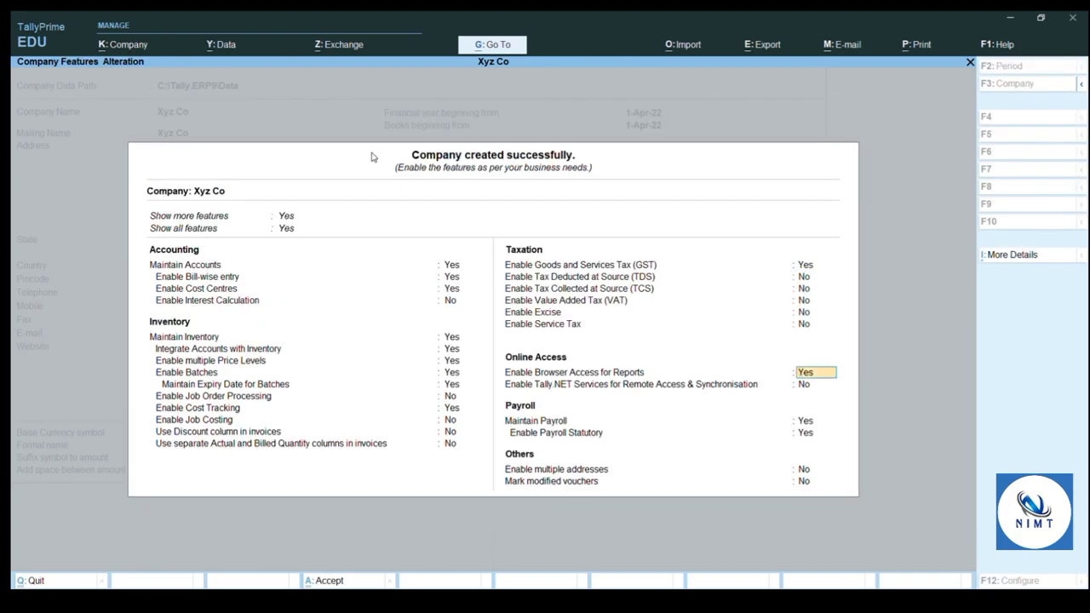
pyautogui.press('Return')
pyautogui.press('Return')
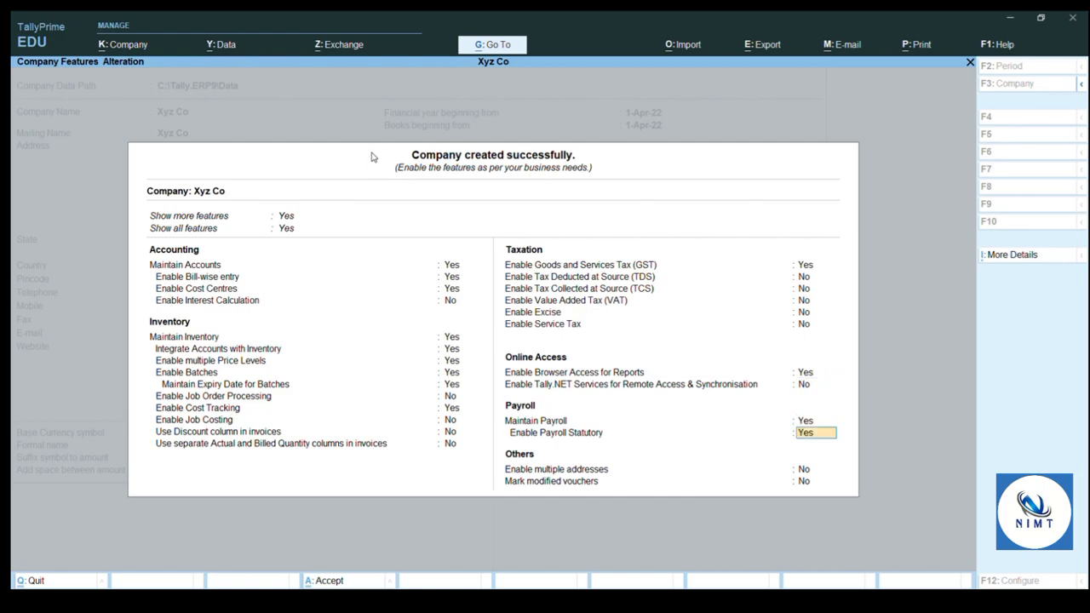
# Step: Pass through the payroll statutory details, leaving them blank with Government as the deductor type
pyautogui.press('Return')
pyautogui.press('Return')
pyautogui.press('Return')
pyautogui.press('Return')
pyautogui.press('Return')
pyautogui.press('Return')
pyautogui.press('Return')
pyautogui.press('Return')
pyautogui.press('Return')
pyautogui.press('Return')
pyautogui.press('Return')
pyautogui.press('Return')
pyautogui.press('Return')
pyautogui.press('Return')
pyautogui.press('Return')
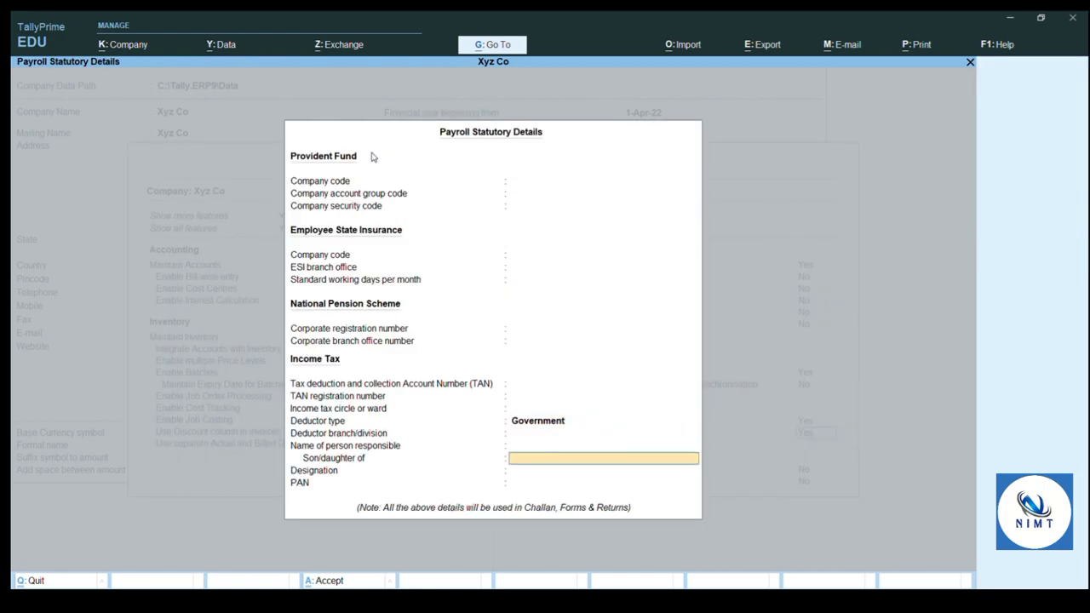
pyautogui.press('Return')
pyautogui.press('Return')
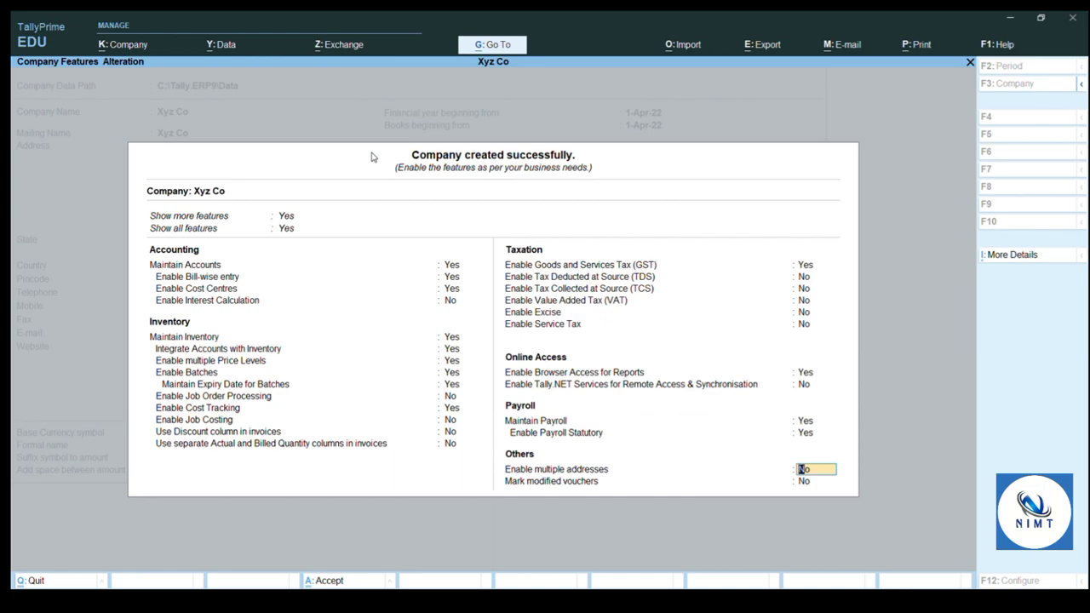
# Step: Set Enable Payroll Statutory to No, keep the other options, and accept the company features
pyautogui.press('Up')
pyautogui.press('Up')
pyautogui.press('Down')
pyautogui.write('n')
pyautogui.press('Return')
pyautogui.press('Return')
pyautogui.press('Return')
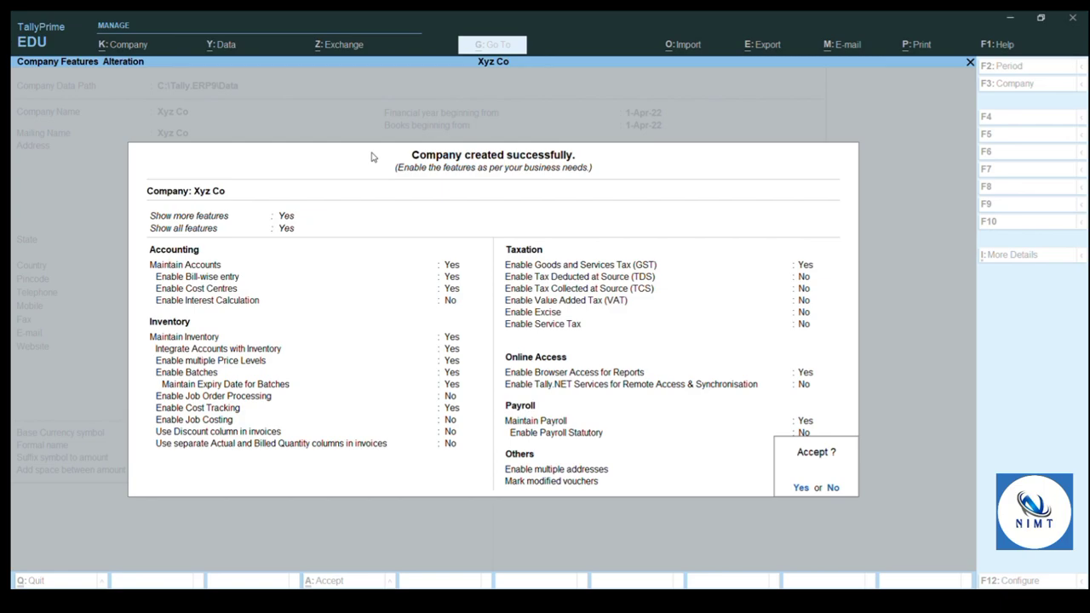
pyautogui.press('Return')
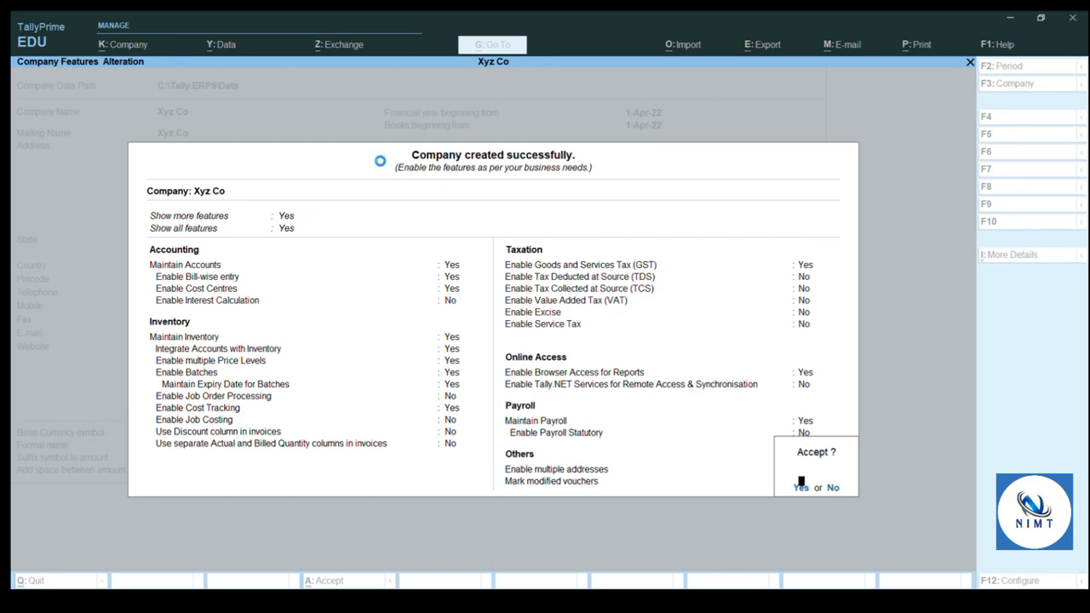